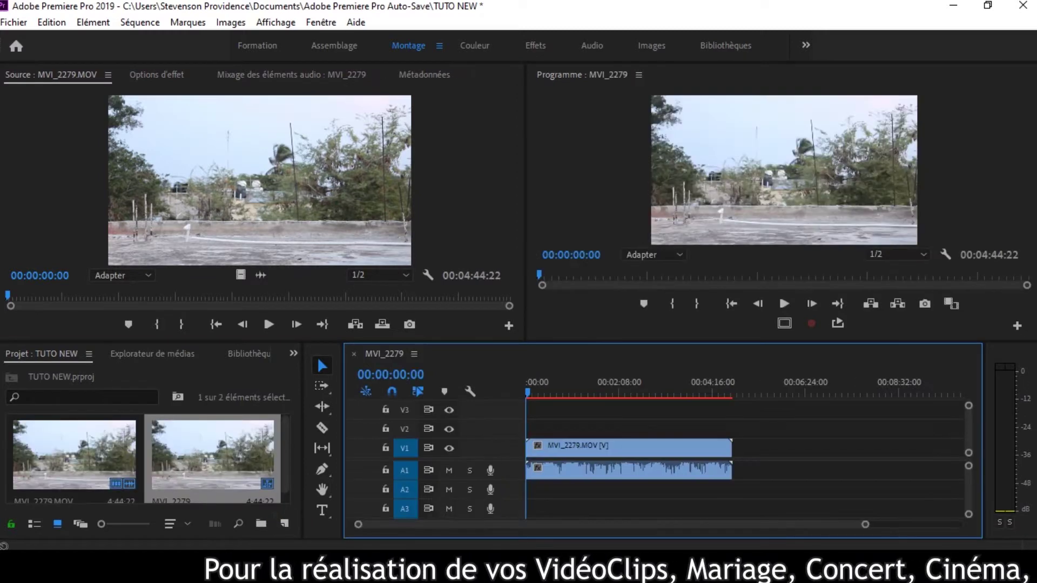
# - Find the frame in the opening of MVI_2279.MOV just before the man walks in and place the playhead at 00:00:05:17
pyautogui.click(564, 381)
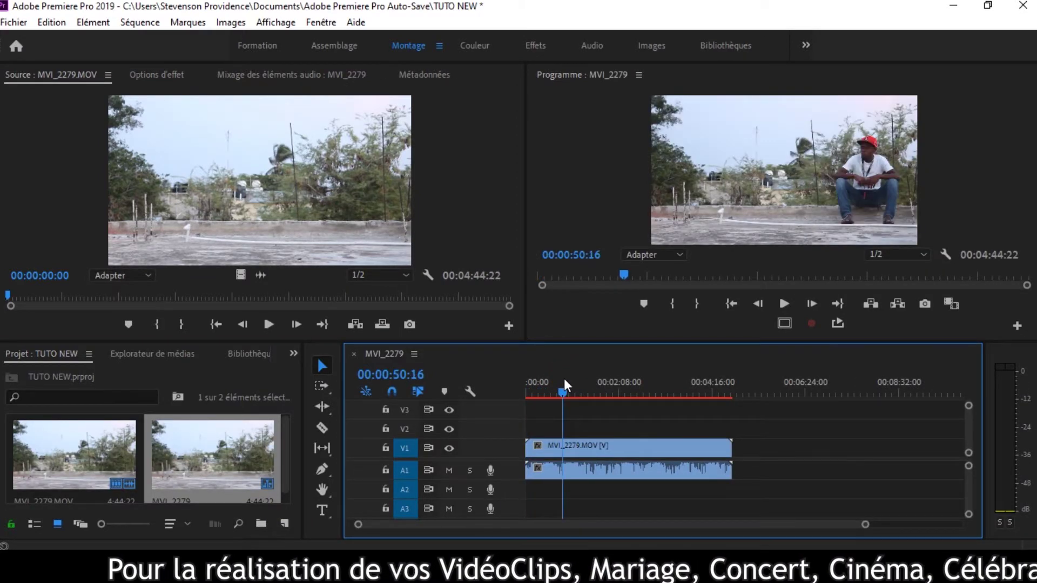
pyautogui.click(553, 382)
pyautogui.moveTo(552, 382); pyautogui.dragTo(531, 393)
pyautogui.press('space')
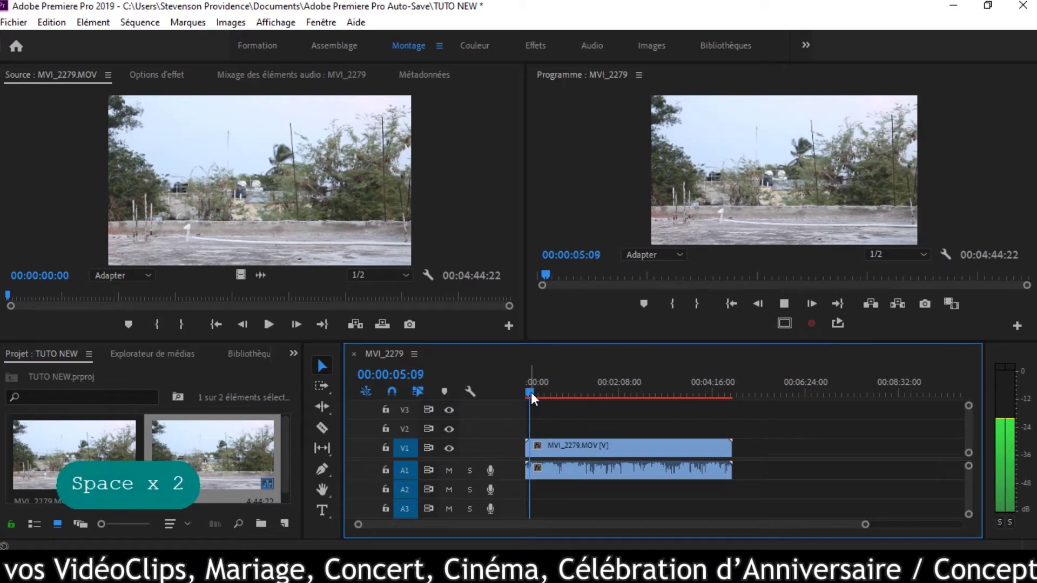
pyautogui.press('space')
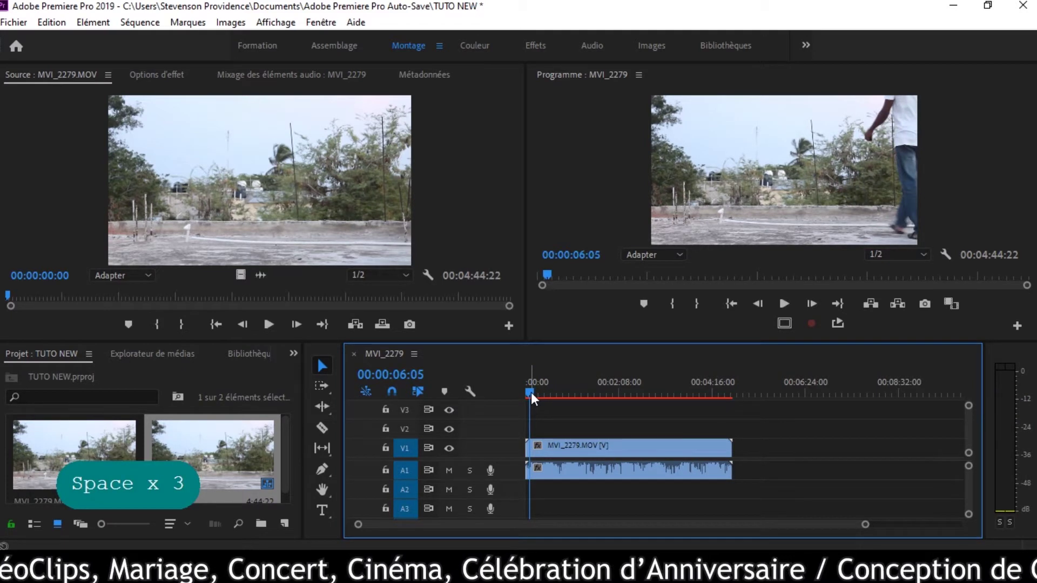
pyautogui.press('Left')
pyautogui.press('Left')
pyautogui.press('Left')
pyautogui.press('Left')
pyautogui.press('Left')
pyautogui.press('Left')
pyautogui.press('Left')
pyautogui.press('Left')
pyautogui.press('Left')
pyautogui.press('Left')
pyautogui.press('Left')
pyautogui.press('Left')
pyautogui.press('Left')
pyautogui.press('Left')
pyautogui.press('Left')
pyautogui.press('Left')
pyautogui.press('Left')
pyautogui.press('Left')
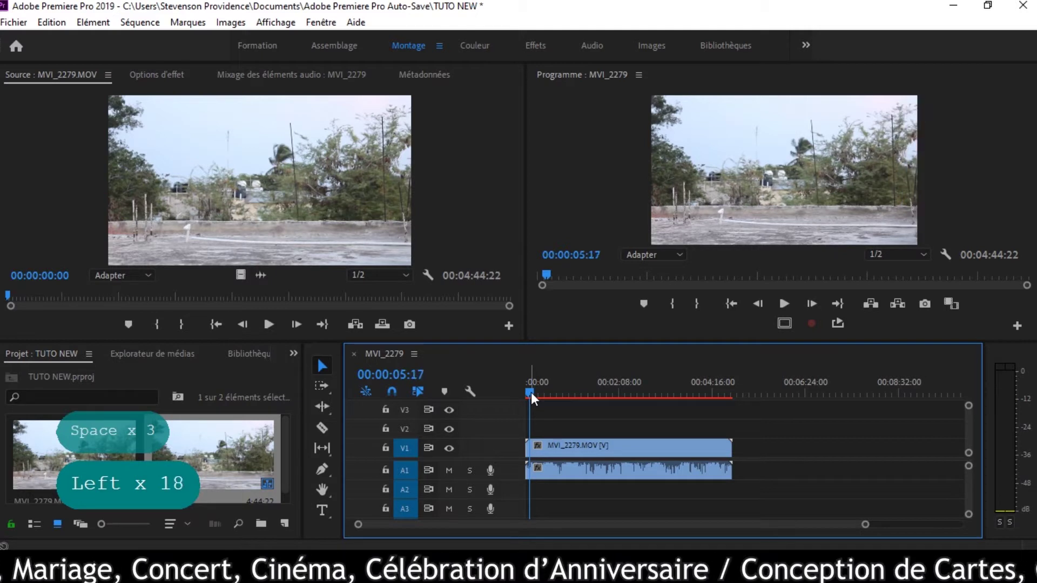
pyautogui.press('i')
pyautogui.rightClick(532, 393)
pyautogui.click(646, 172)
# - Split the MVI_2279.MOV clip at 00:00:05:17 and delete the part before the cut
pyautogui.click(555, 452)
pyautogui.hotkey('ctrl', 'k')
pyautogui.press('BackSpace')
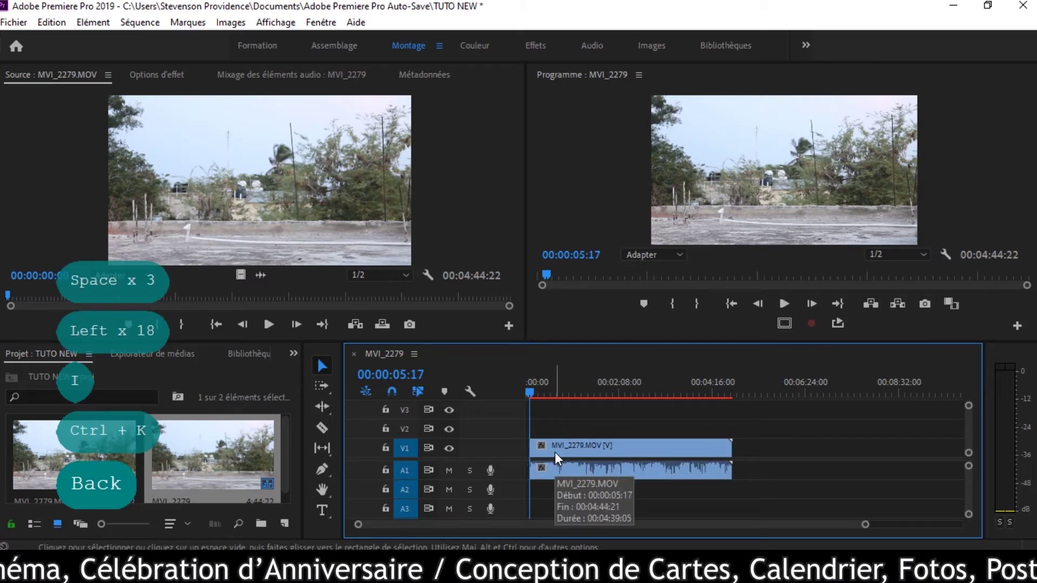
# - Move the remaining MVI_2279.MOV clip with its audio to the start of the sequence
pyautogui.click(539, 453)
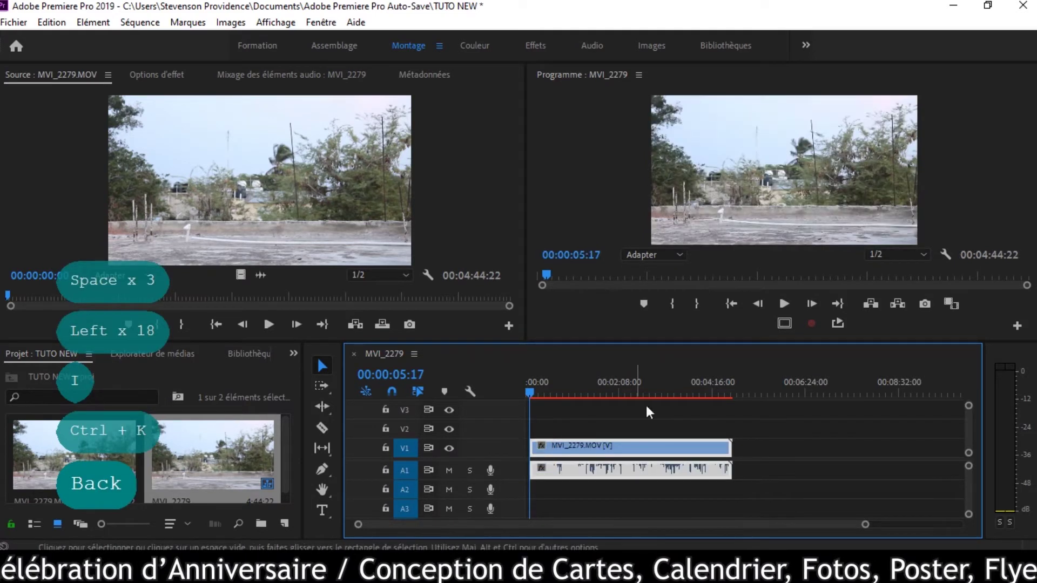
pyautogui.click(731, 304)
pyautogui.moveTo(665, 448); pyautogui.dragTo(646, 450)
# - Play the trimmed clip from its start and review the action from about 00:01:30
pyautogui.press('space')
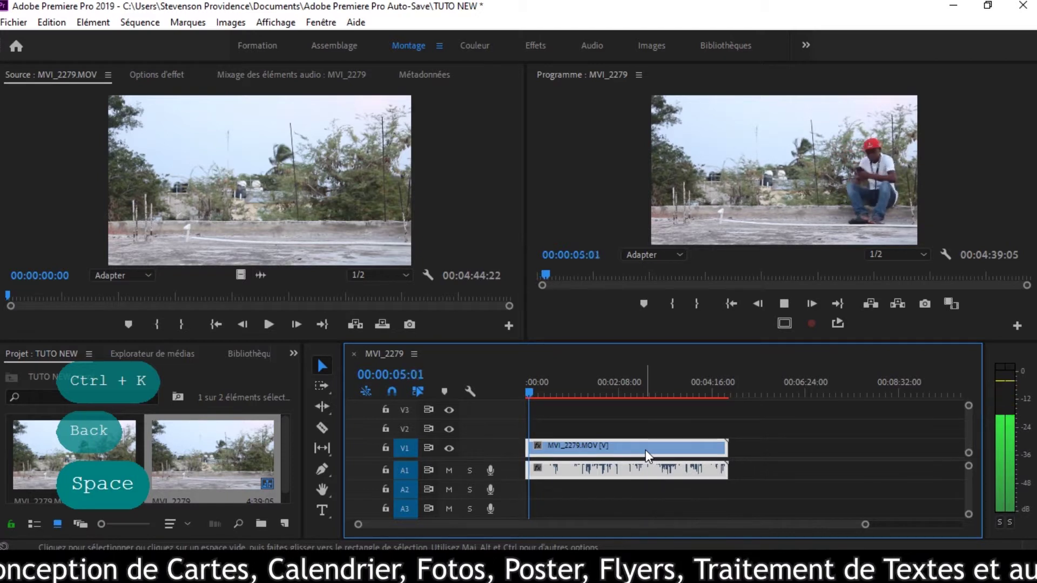
pyautogui.click(534, 391)
pyautogui.moveTo(535, 391); pyautogui.dragTo(591, 390)
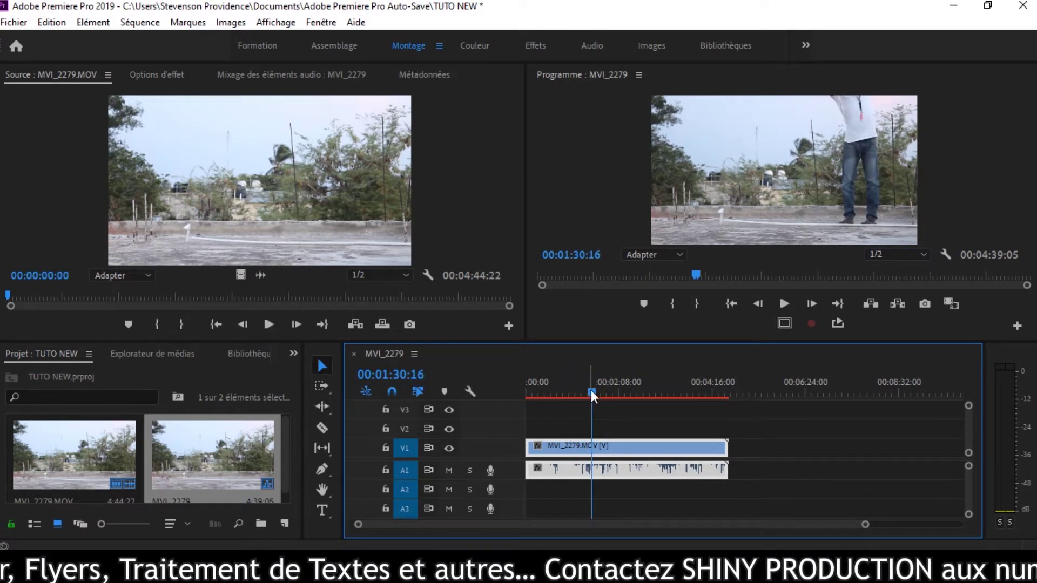
pyautogui.press('space')
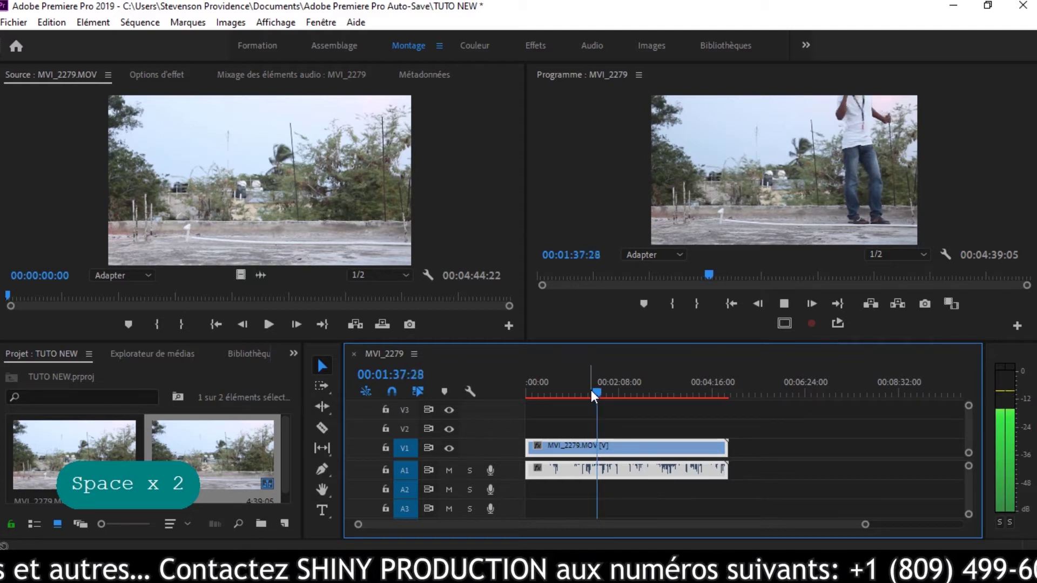
# - Place the playhead at 00:01:03:05 and turn on the visibility of video track V2
pyautogui.click(556, 389)
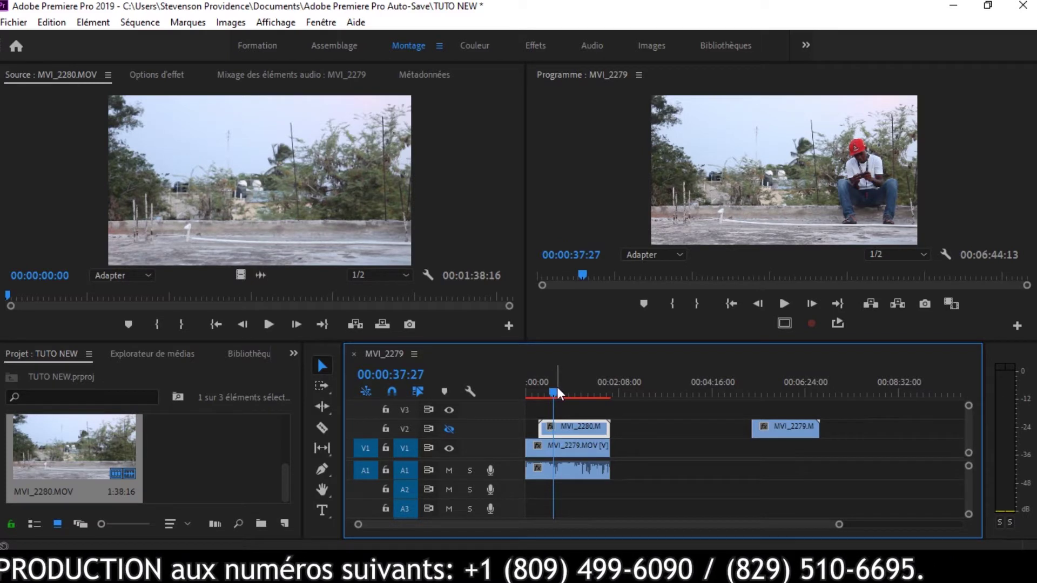
pyautogui.click(573, 387)
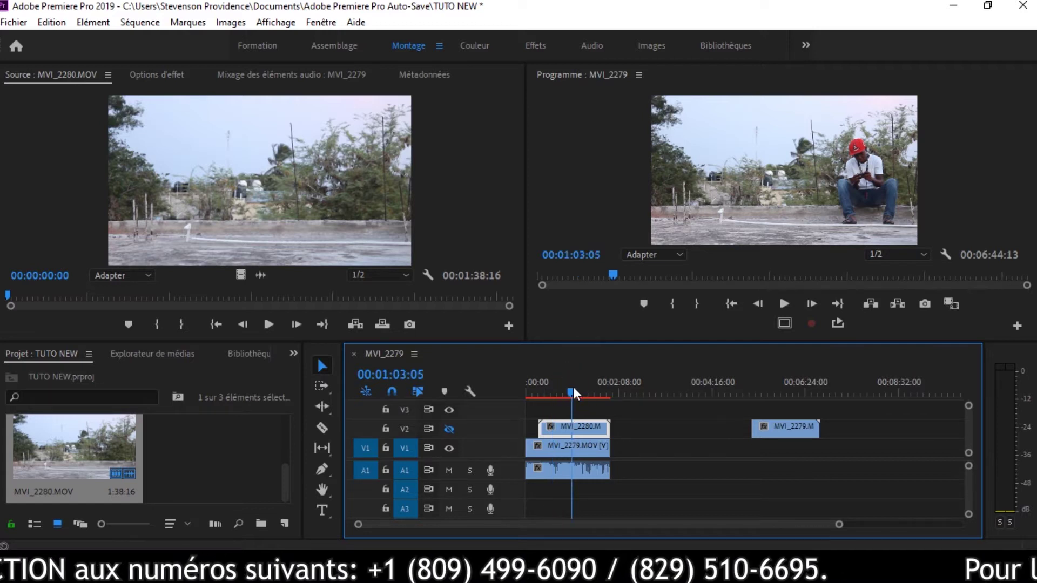
pyautogui.click(450, 428)
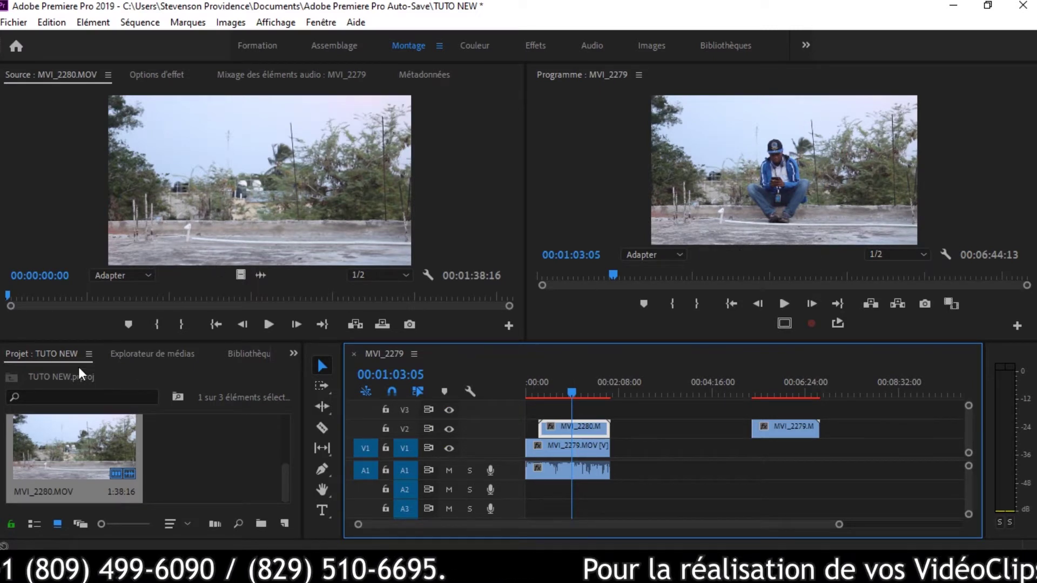
# - Find the Recadrage effect by searching the effects for RECA and apply it to the MVI_2280.MOV clip on V2
pyautogui.click(293, 353)
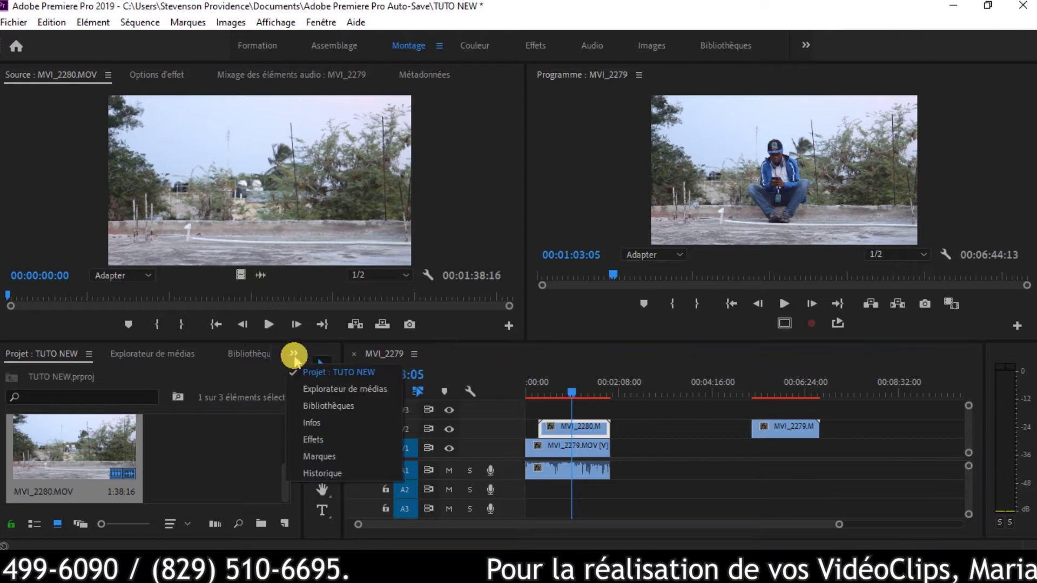
pyautogui.click(297, 439)
pyautogui.click(105, 367)
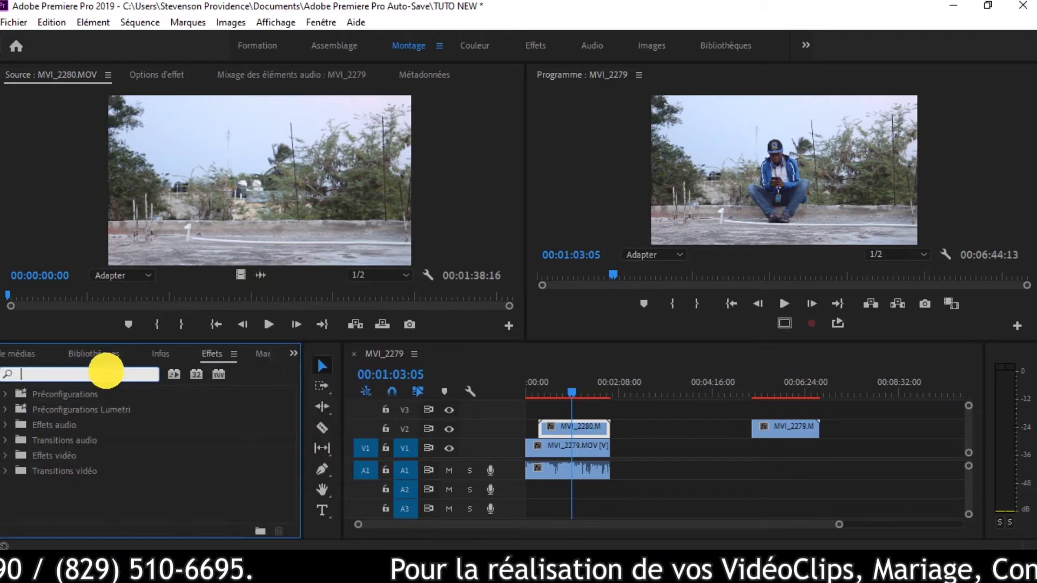
pyautogui.write('RECA')
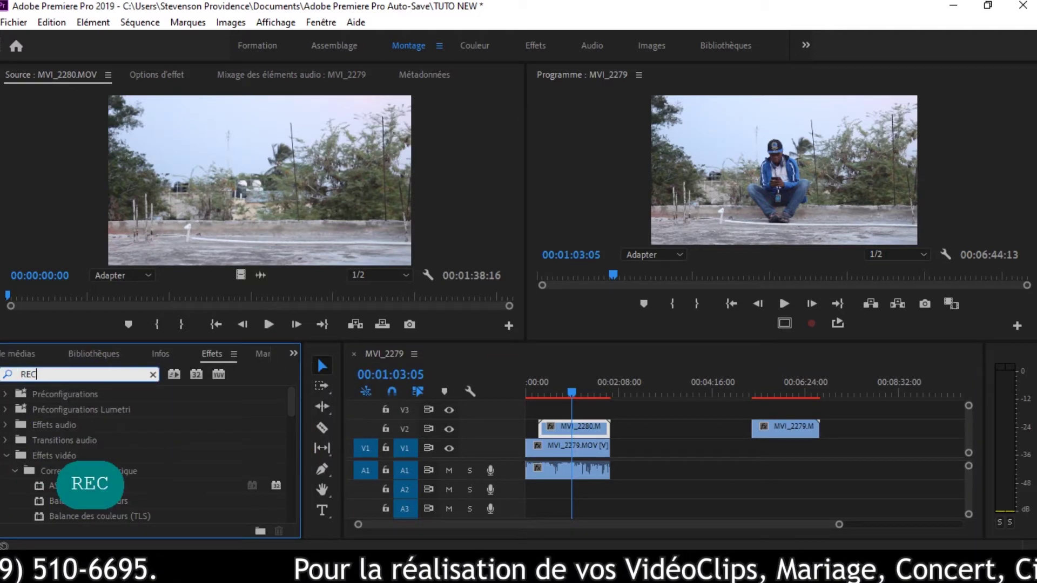
pyautogui.moveTo(58, 485); pyautogui.dragTo(547, 428)
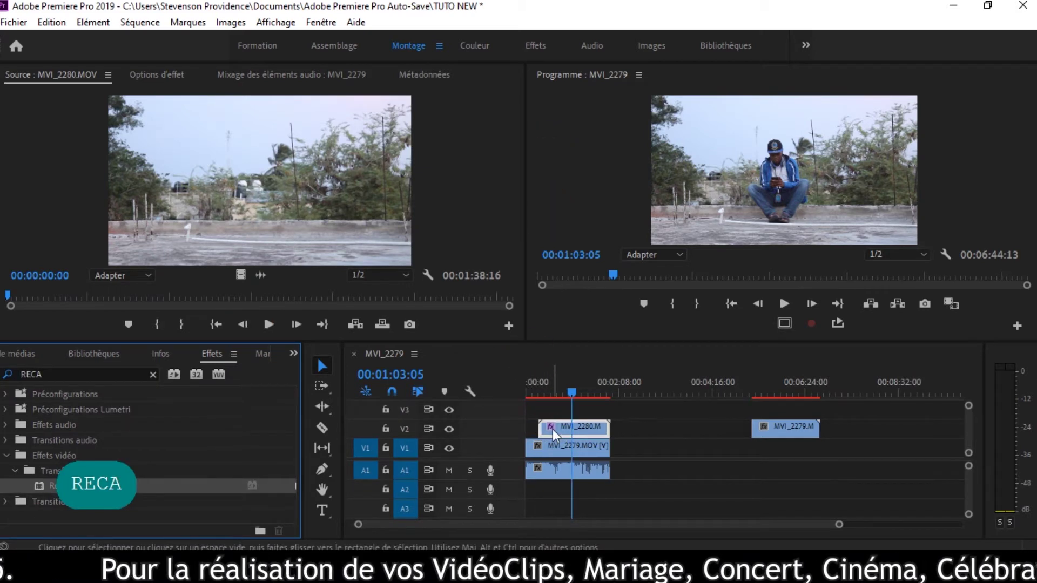
# - Display the Recadrage settings of the MVI_2280.MOV clip and save the project
pyautogui.click(144, 77)
pyautogui.moveTo(517, 134); pyautogui.dragTo(515, 227)
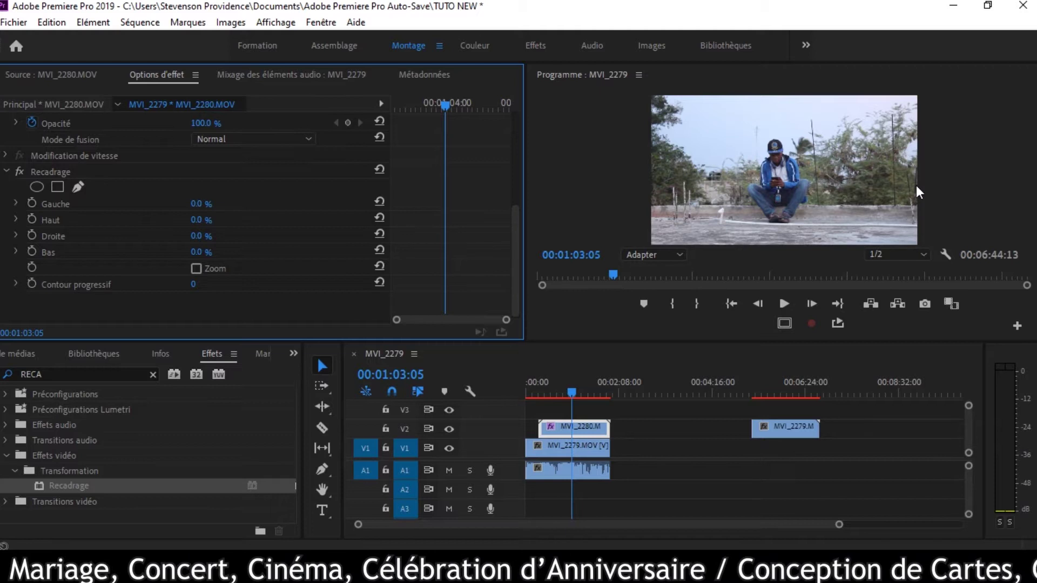
pyautogui.hotkey('ctrl', 's')
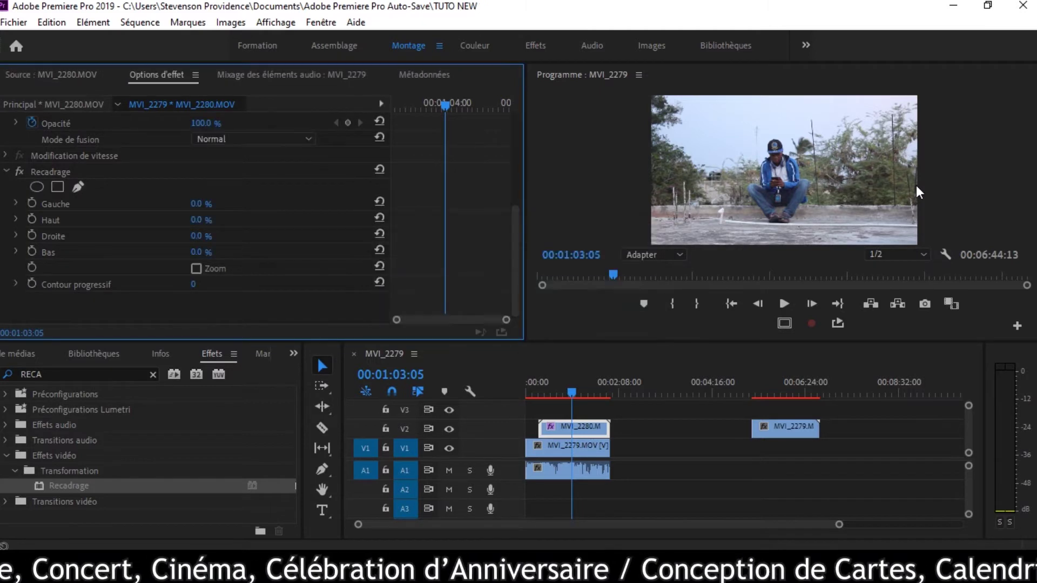
# - Crop the MVI_2280.MOV clip with Droite at 38.0 % and Contour progressif at 57
pyautogui.moveTo(203, 210); pyautogui.dragTo(226, 232)
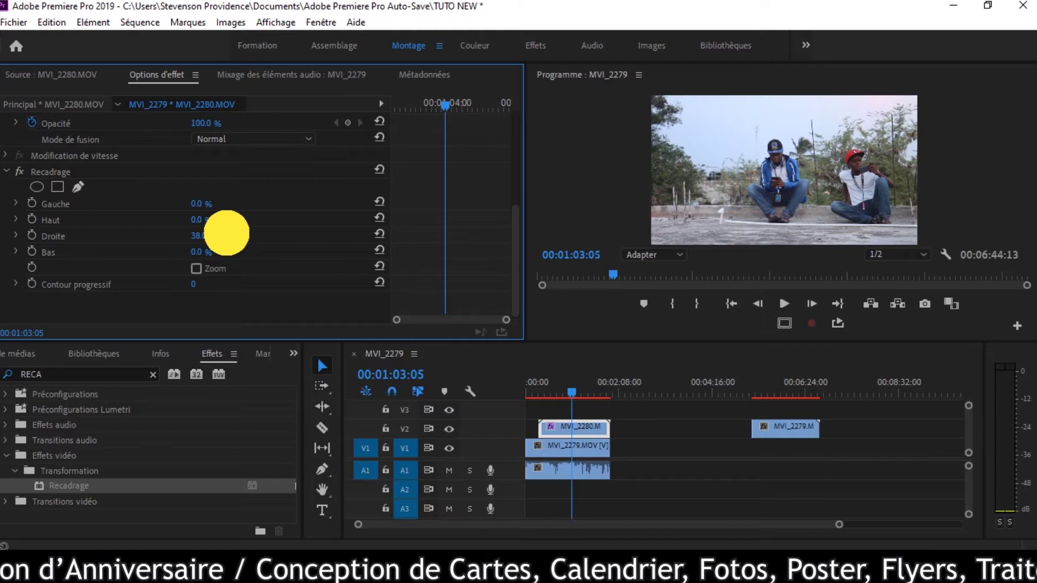
pyautogui.moveTo(227, 232); pyautogui.dragTo(212, 235)
pyautogui.moveTo(193, 284); pyautogui.dragTo(239, 277)
# - Play the cropped composite from the current frame and again from the start of the sequence
pyautogui.press('space')
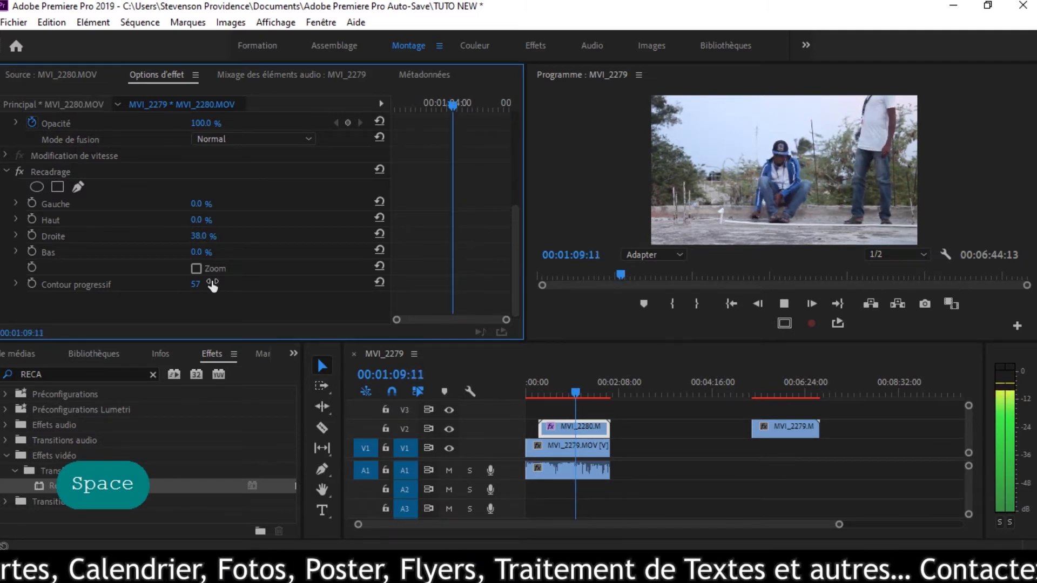
pyautogui.click(540, 385)
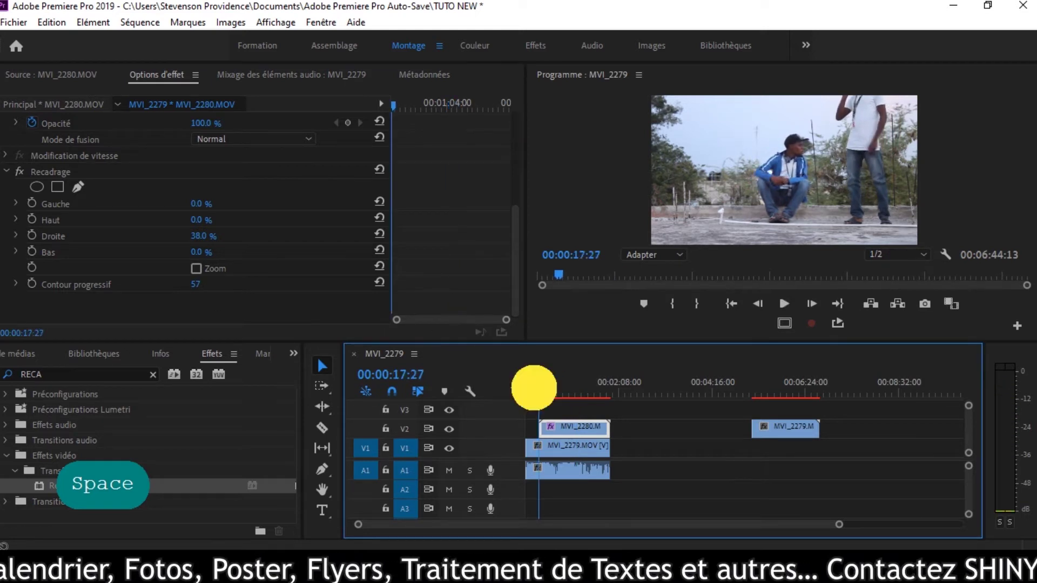
pyautogui.moveTo(534, 387); pyautogui.dragTo(527, 392)
pyautogui.click(527, 390)
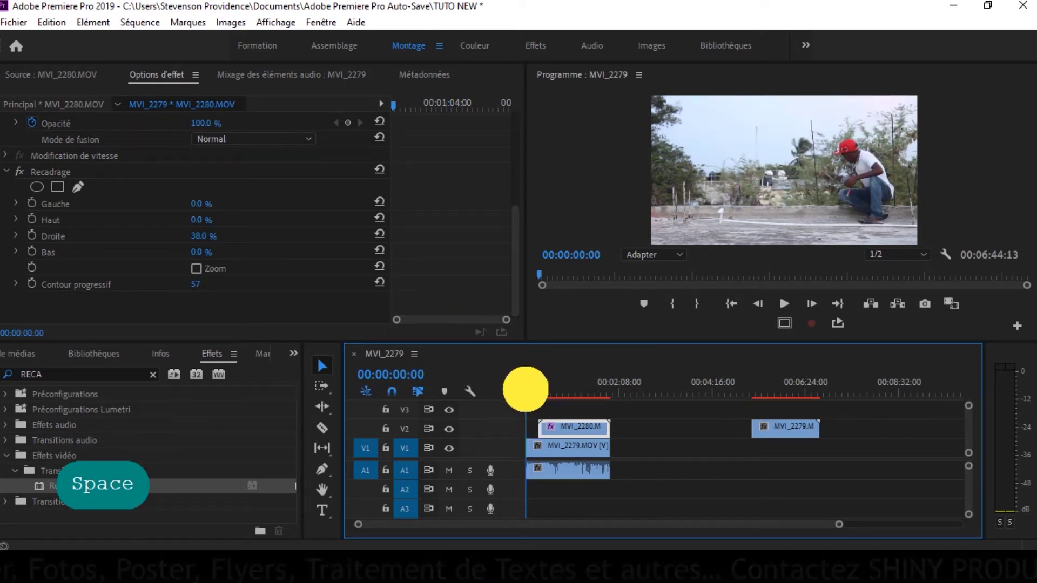
pyautogui.press('space')
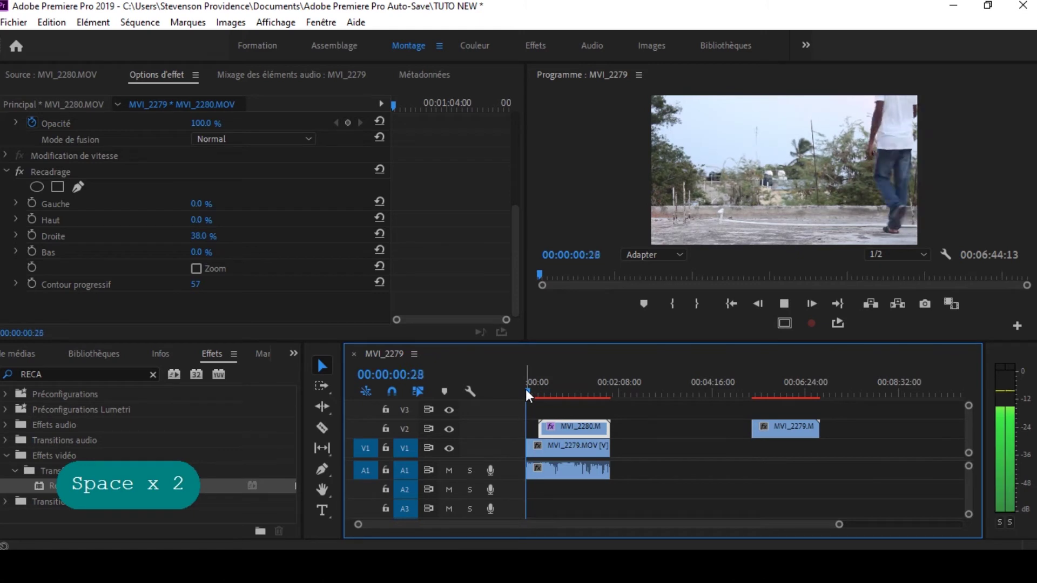
# - Move the MVI_2280.MOV clip on V2 to the start of the sequence and play the result
pyautogui.moveTo(538, 427); pyautogui.dragTo(518, 425)
pyautogui.press('space')
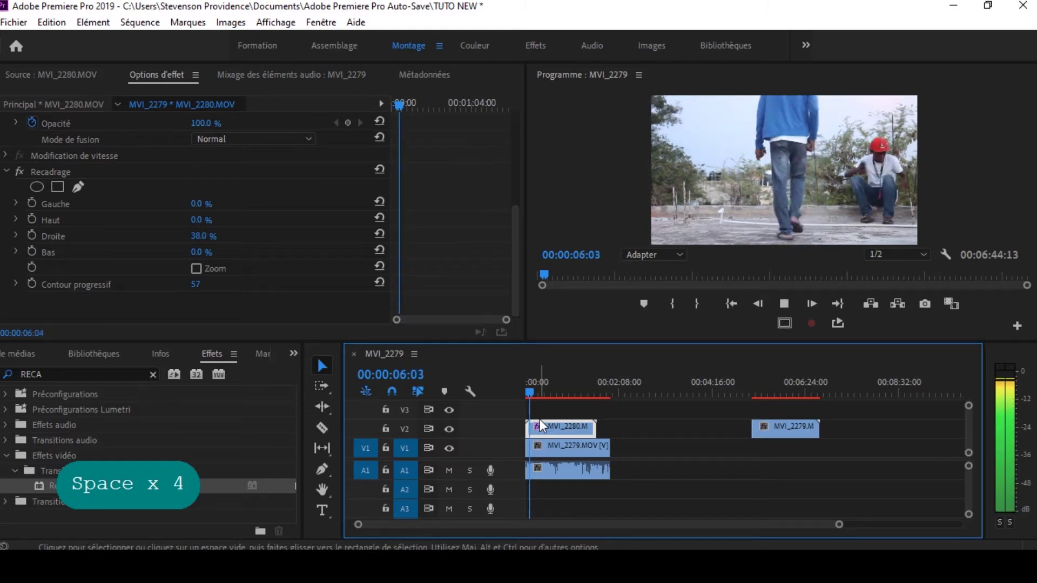
pyautogui.press('space')
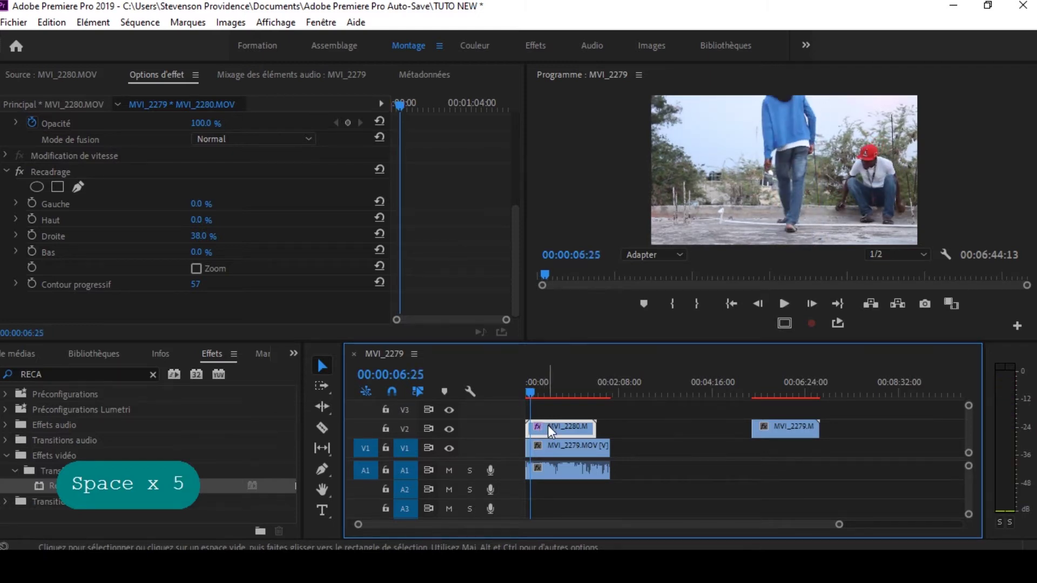
# - Split the MVI_2280.MOV clip on V2 at 00:00:06:07 and delete the part before the cut
pyautogui.moveTo(530, 393); pyautogui.dragTo(527, 394)
pyautogui.press('space')
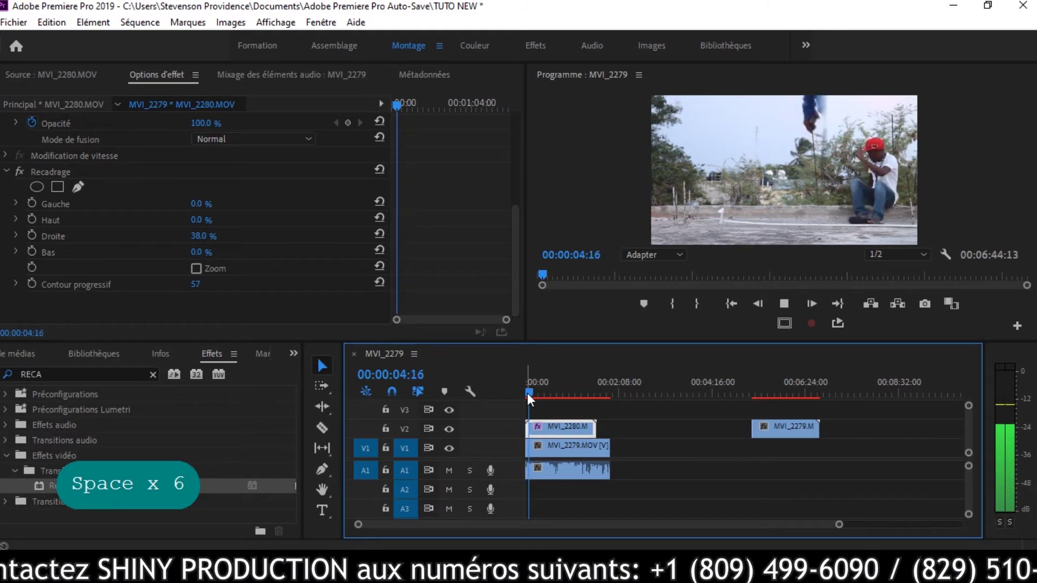
pyautogui.press('space')
pyautogui.press('space')
pyautogui.press('space')
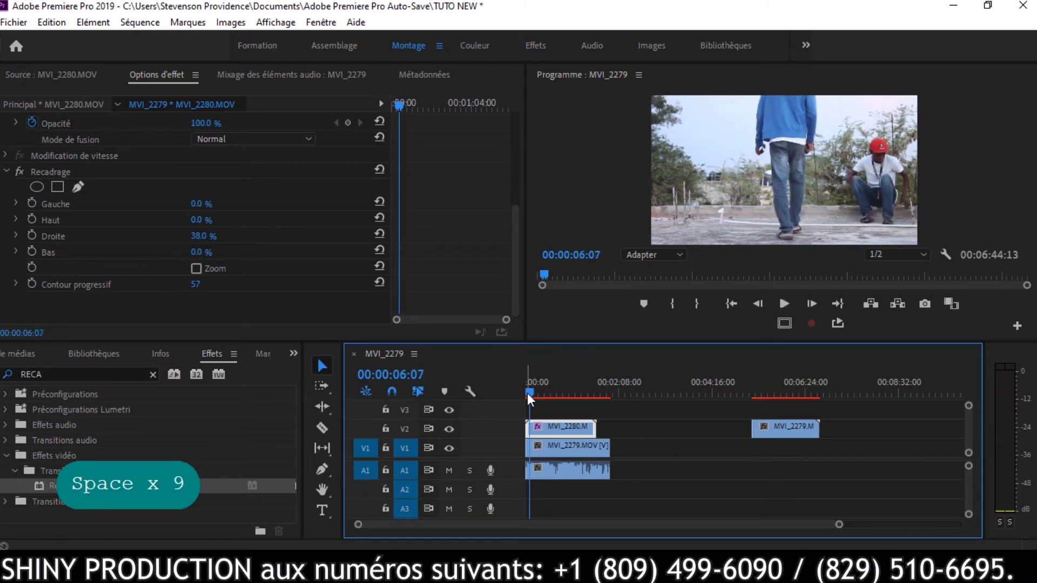
pyautogui.hotkey('ctrl', 'k')
pyautogui.press('BackSpace')
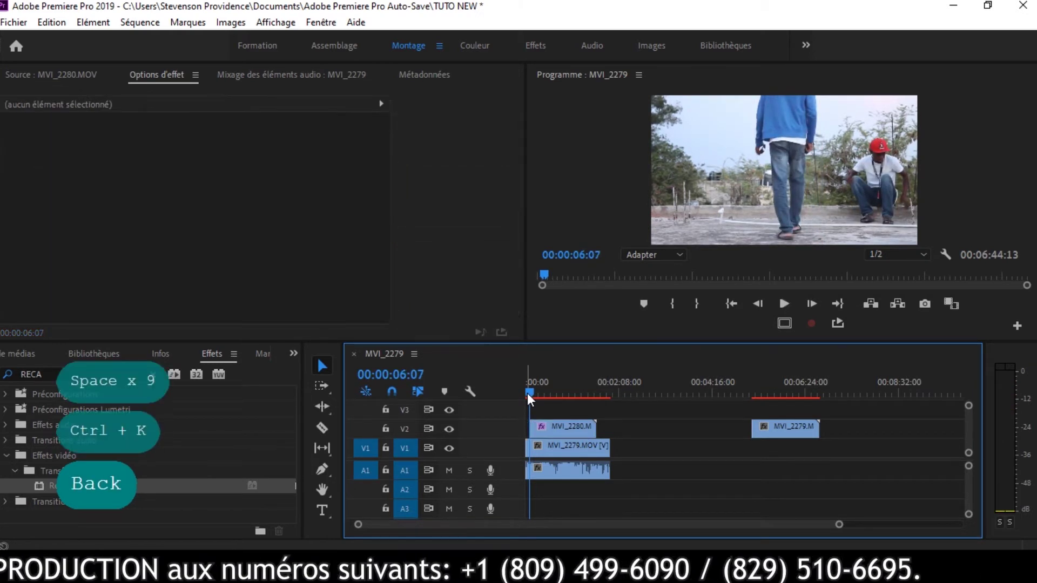
# - Play the sequence from the start to 00:00:01:04, split MVI_2279.MOV on V1 there and delete its opening part
pyautogui.click(732, 304)
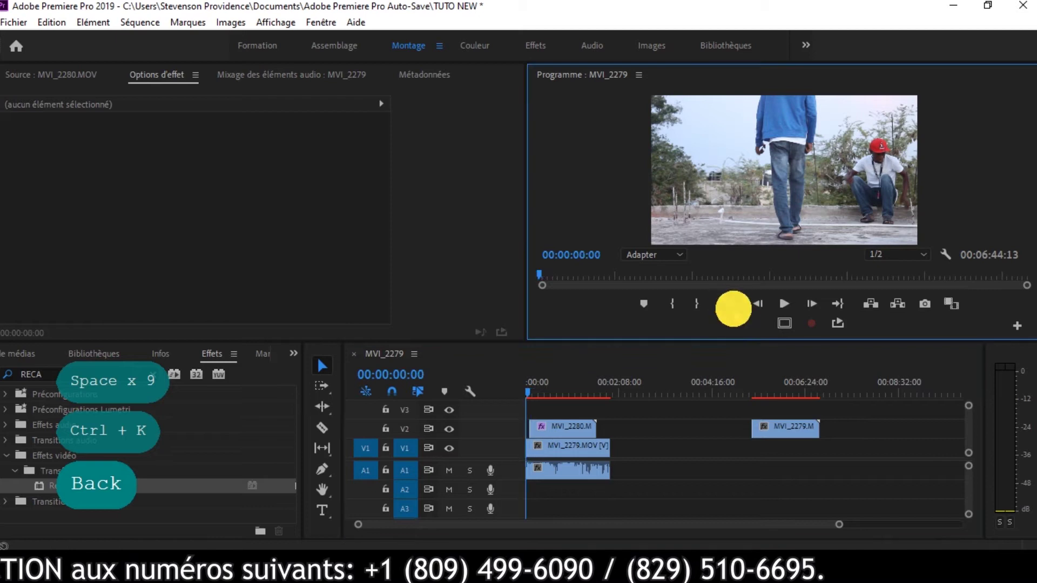
pyautogui.press('space')
pyautogui.press('space')
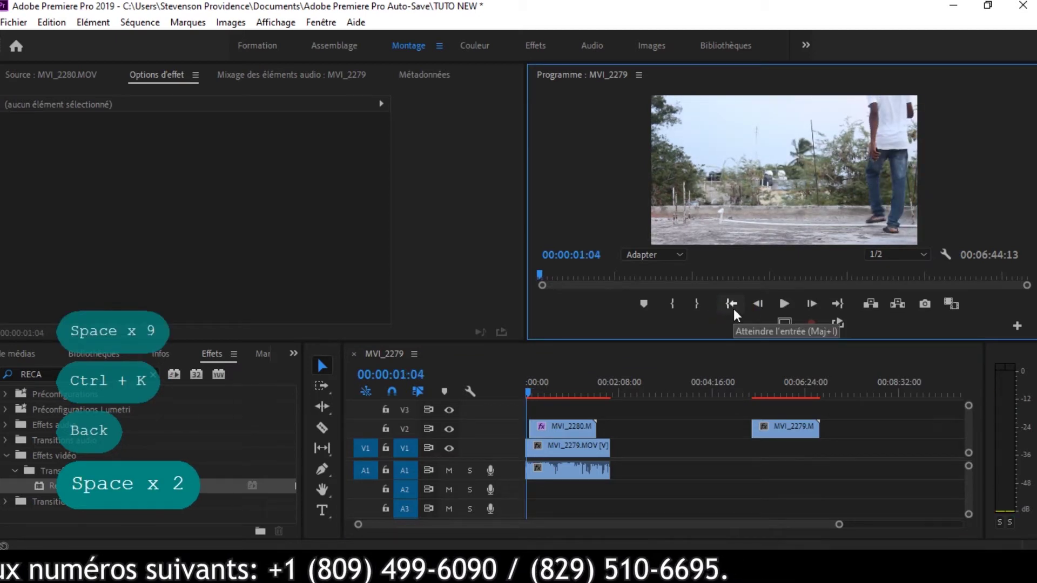
pyautogui.click(585, 453)
pyautogui.hotkey('ctrl', 'k')
pyautogui.press('BackSpace')
# - Move the trimmed MVI_2280.MOV and MVI_2279.MOV clips to the start of the sequence, at 00:00:00:00
pyautogui.moveTo(582, 420); pyautogui.dragTo(542, 430)
pyautogui.click(737, 298)
pyautogui.press('capslock')
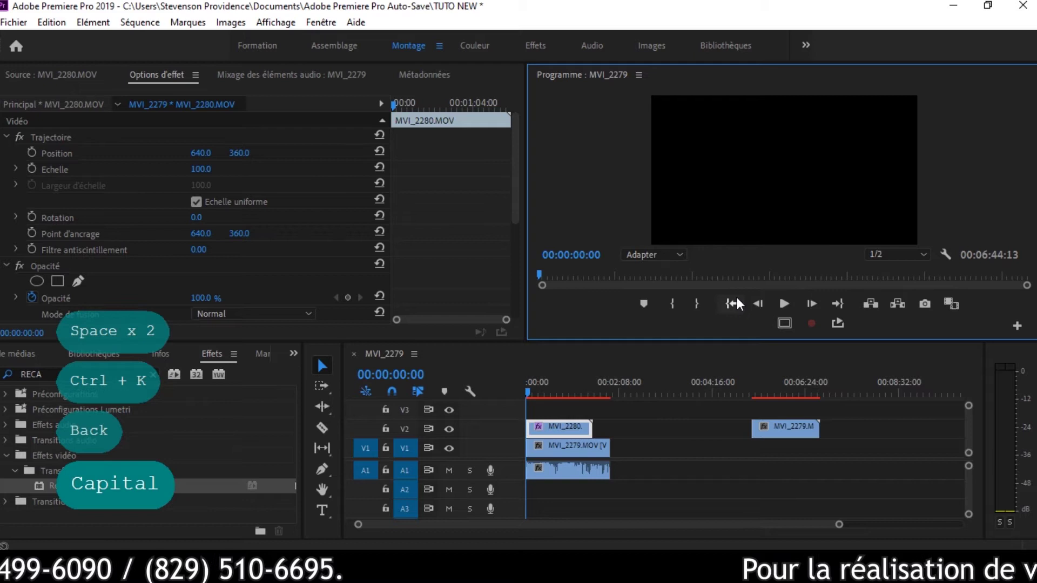
pyautogui.click(736, 304)
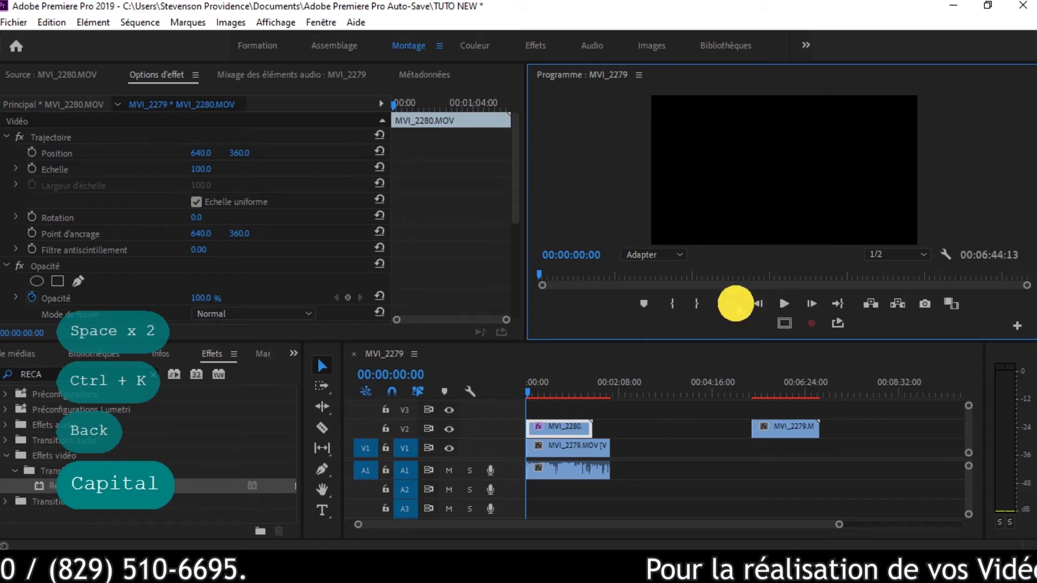
pyautogui.moveTo(839, 524); pyautogui.dragTo(668, 437)
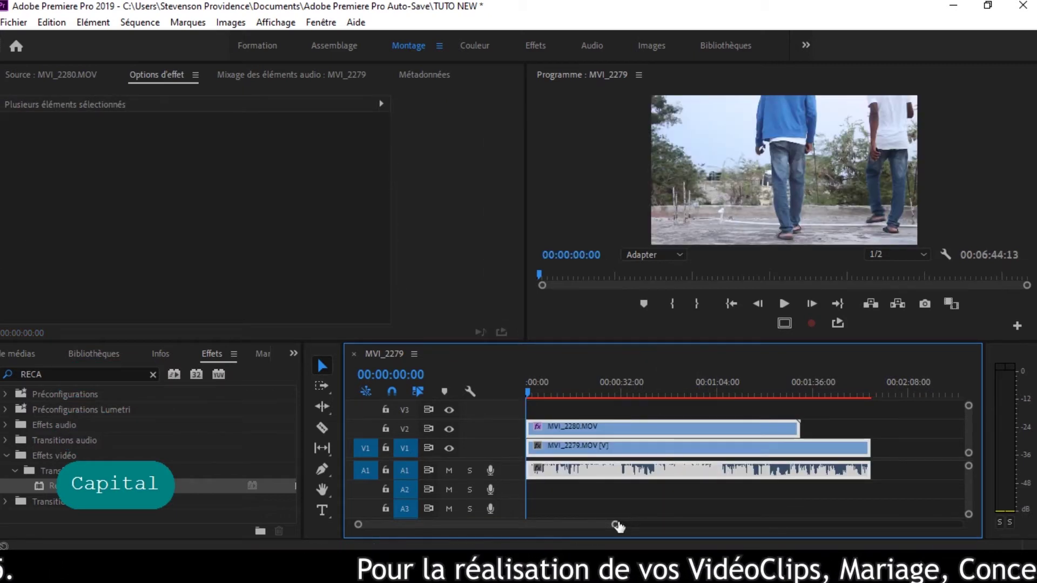
pyautogui.moveTo(617, 526); pyautogui.dragTo(653, 525)
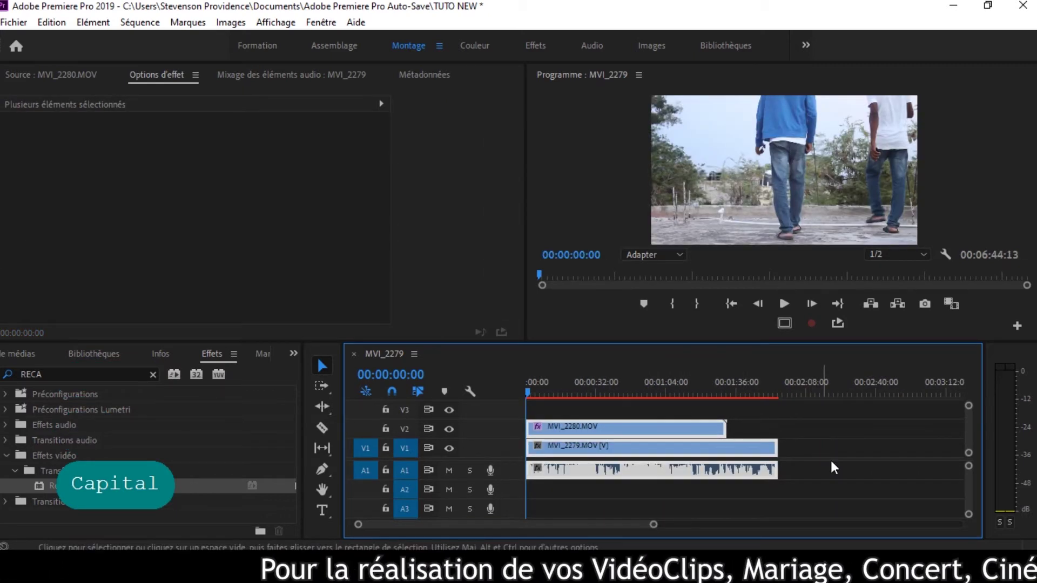
# - Export the frame at 00:00:00:00 as a JPEG still, importing it into the project, and clear the clip selection
pyautogui.click(925, 304)
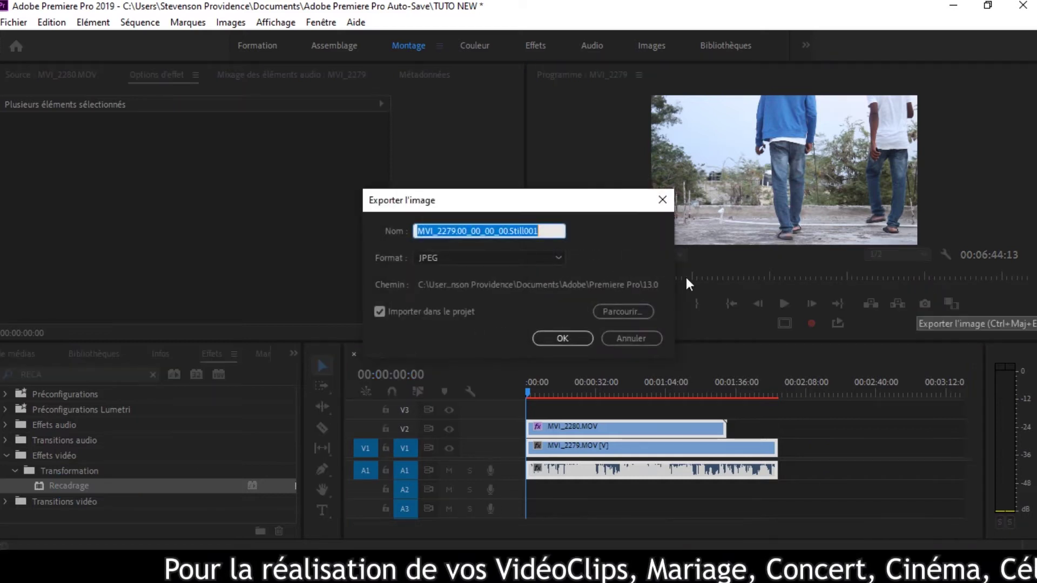
pyautogui.click(563, 338)
pyautogui.click(814, 446)
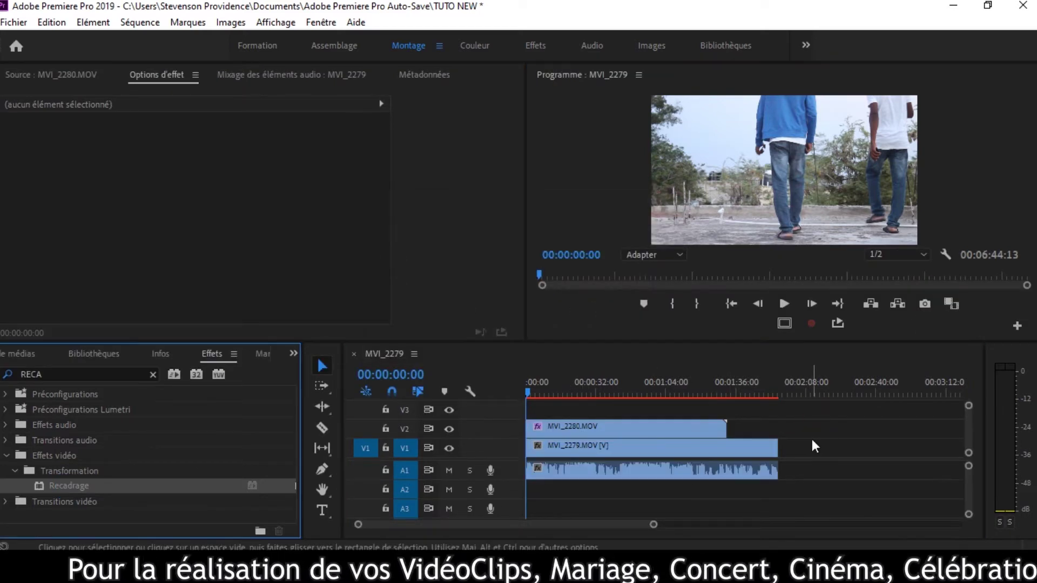
# - Delete only the MVI_2279.MOV audio on A1 while playing the sequence, and show the MVI_2280.MOV source clip once playback is stopped
pyautogui.press('space')
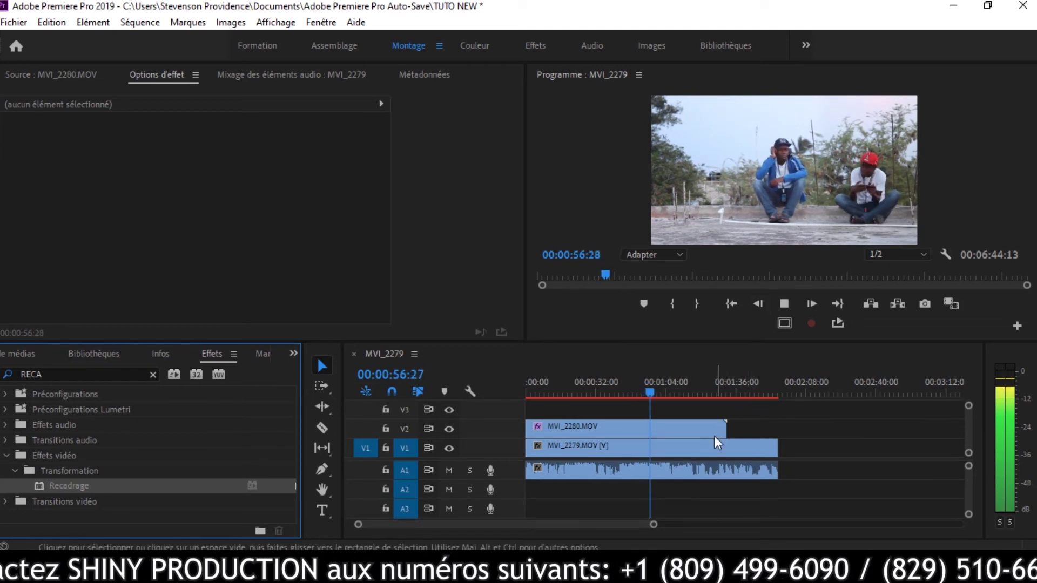
pyautogui.keyDown('alt'); pyautogui.click(694, 468); pyautogui.keyUp('alt')
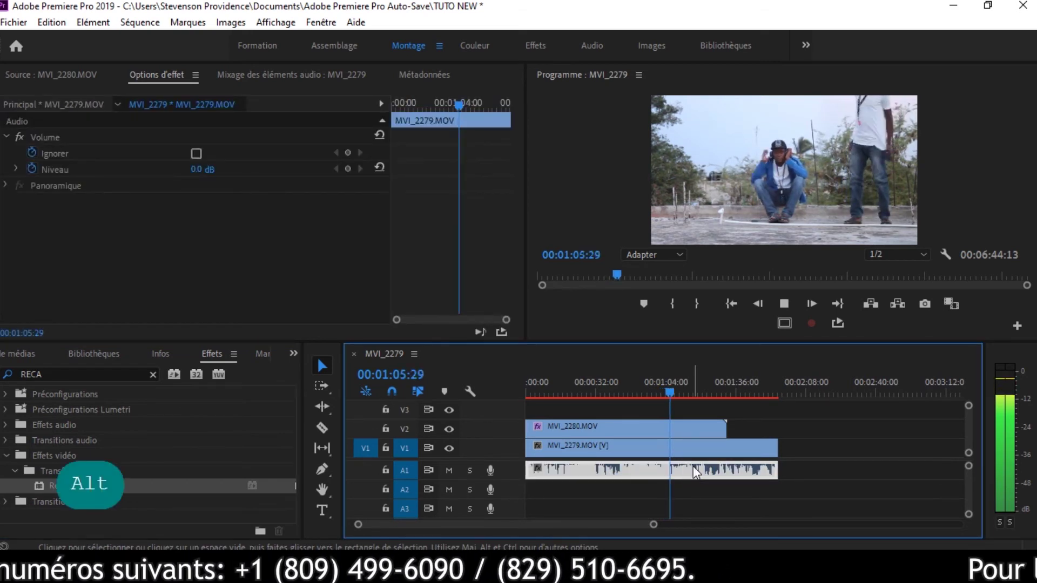
pyautogui.press('BackSpace')
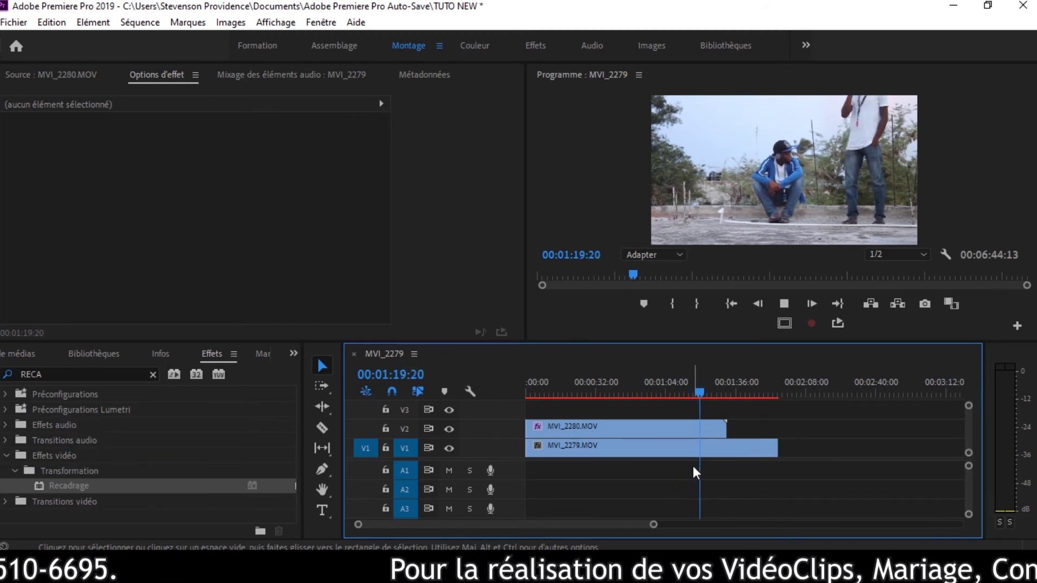
pyautogui.press('space')
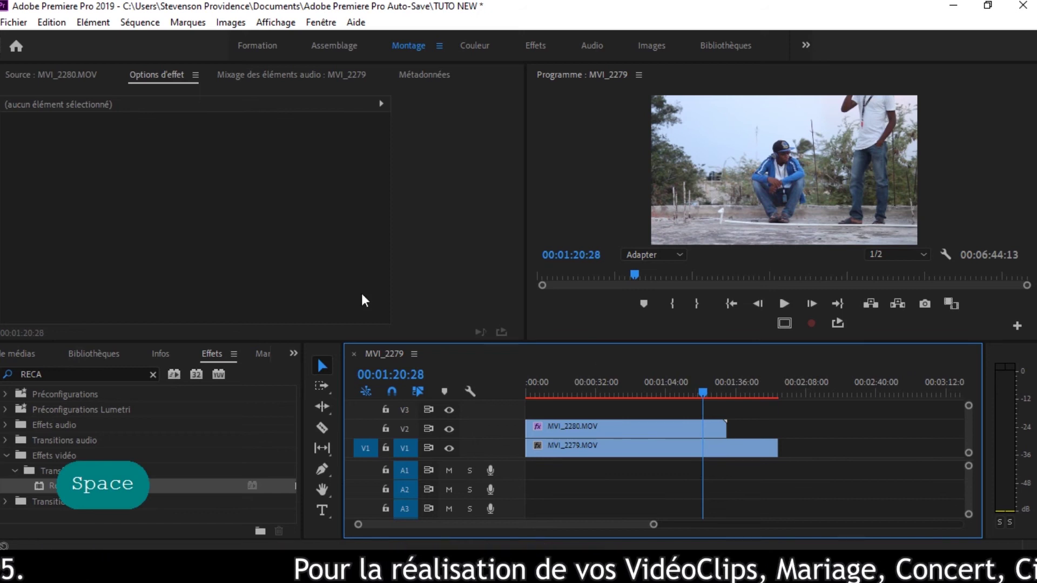
pyautogui.click(64, 73)
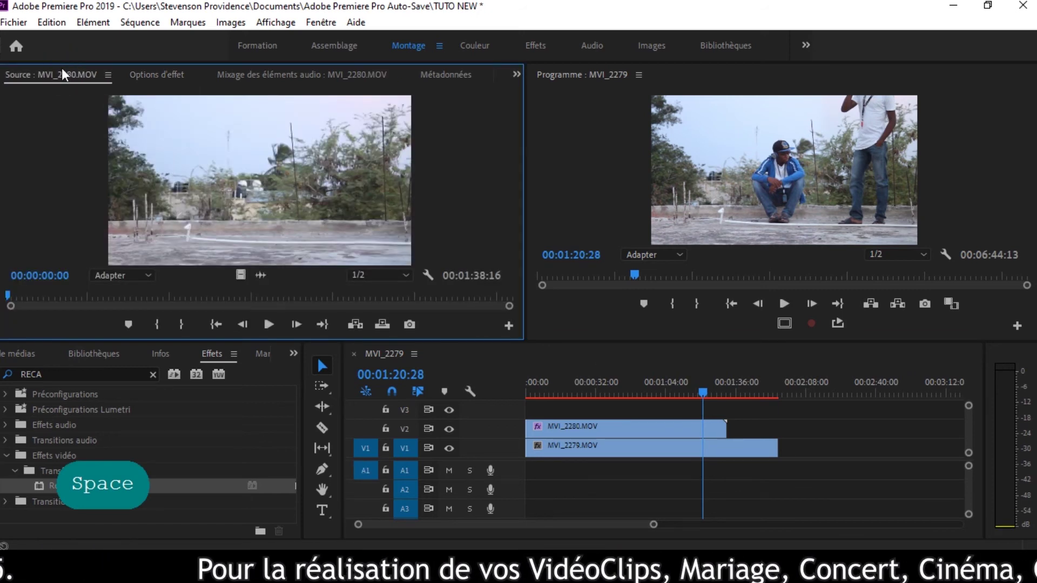